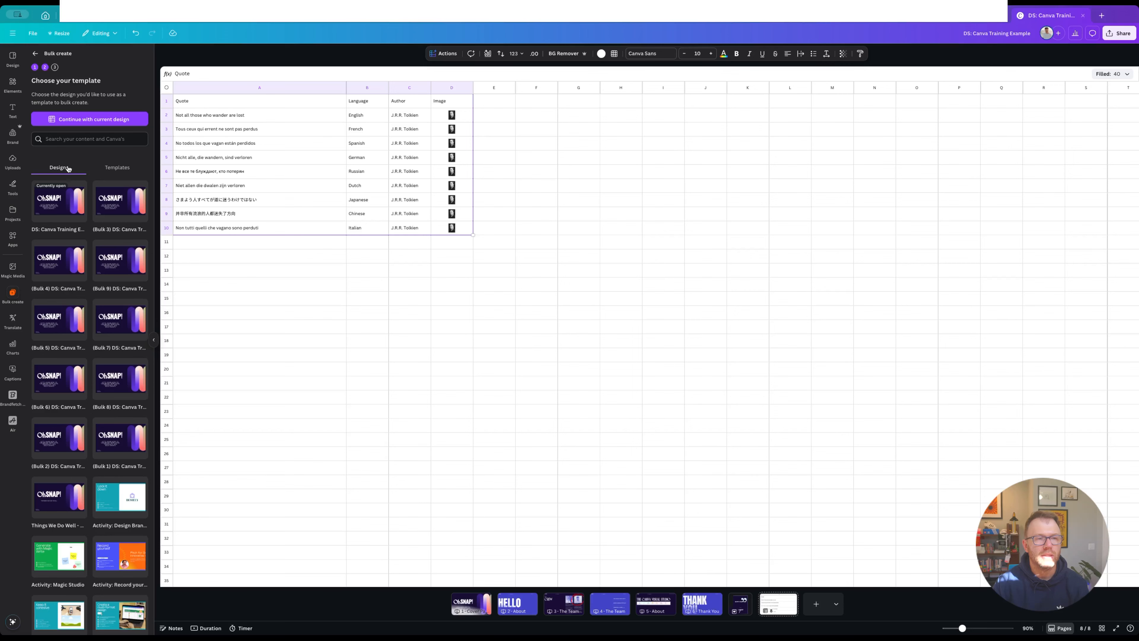
# Choose the brand's Quote Template for the bulk creation and inspect its quote text, author text and quotation-mark frame.
pyautogui.click(114, 168)
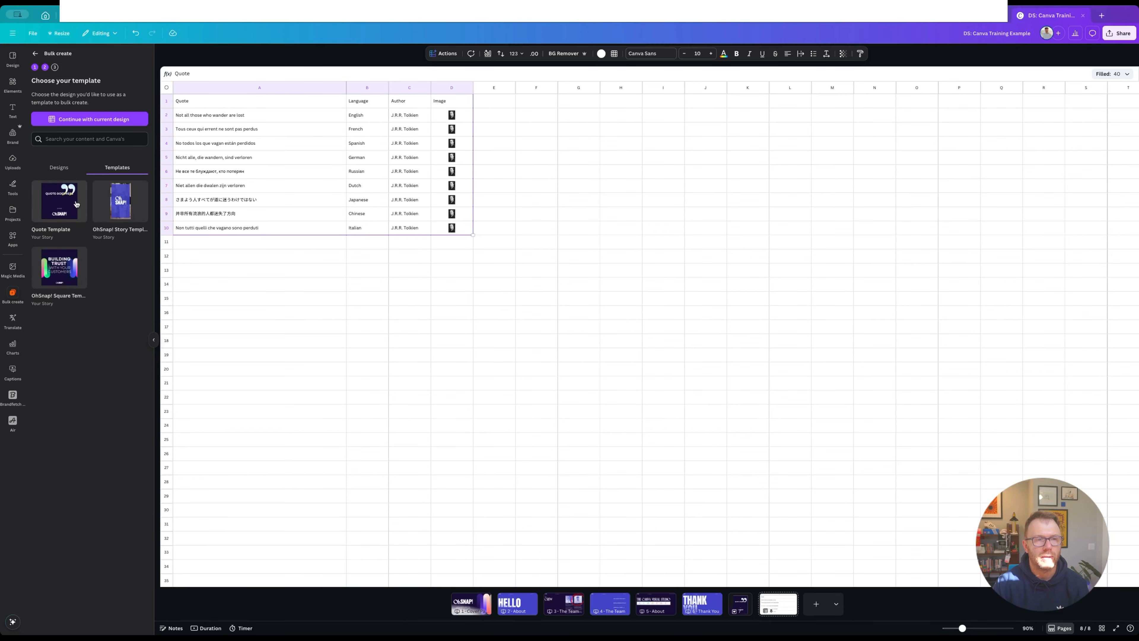
pyautogui.click(53, 209)
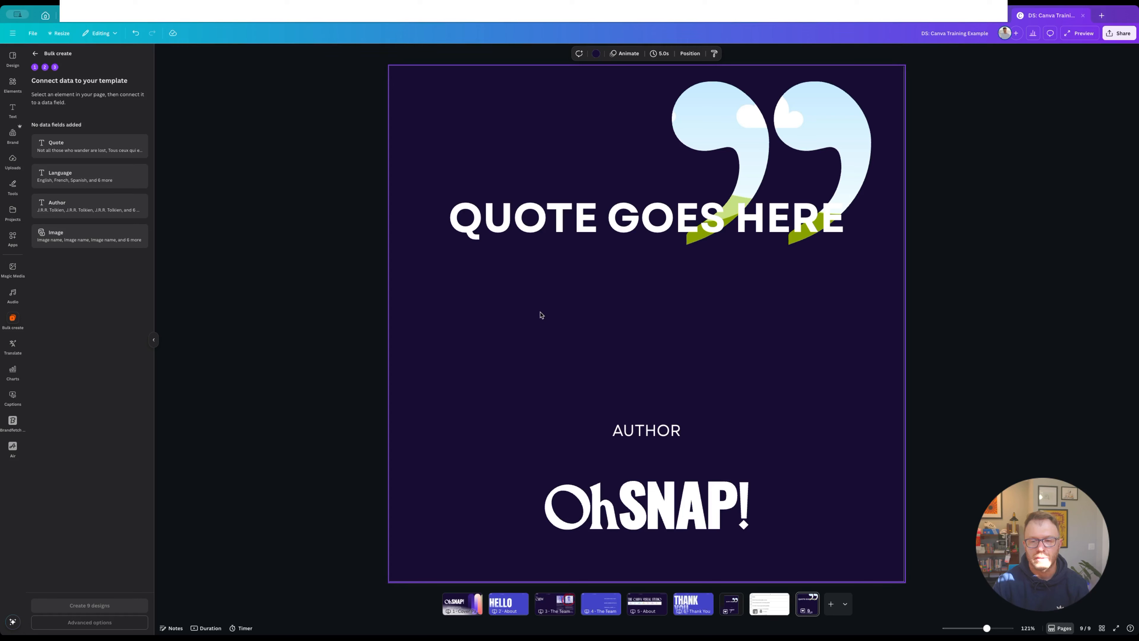
pyautogui.click(567, 225)
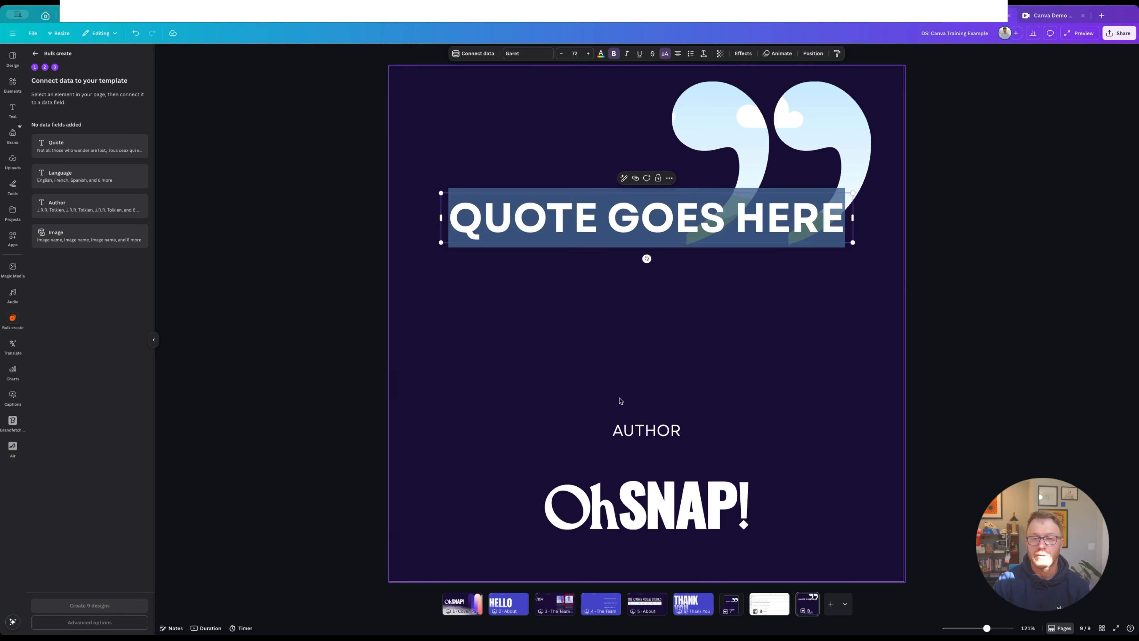
pyautogui.click(636, 429)
pyautogui.click(769, 151)
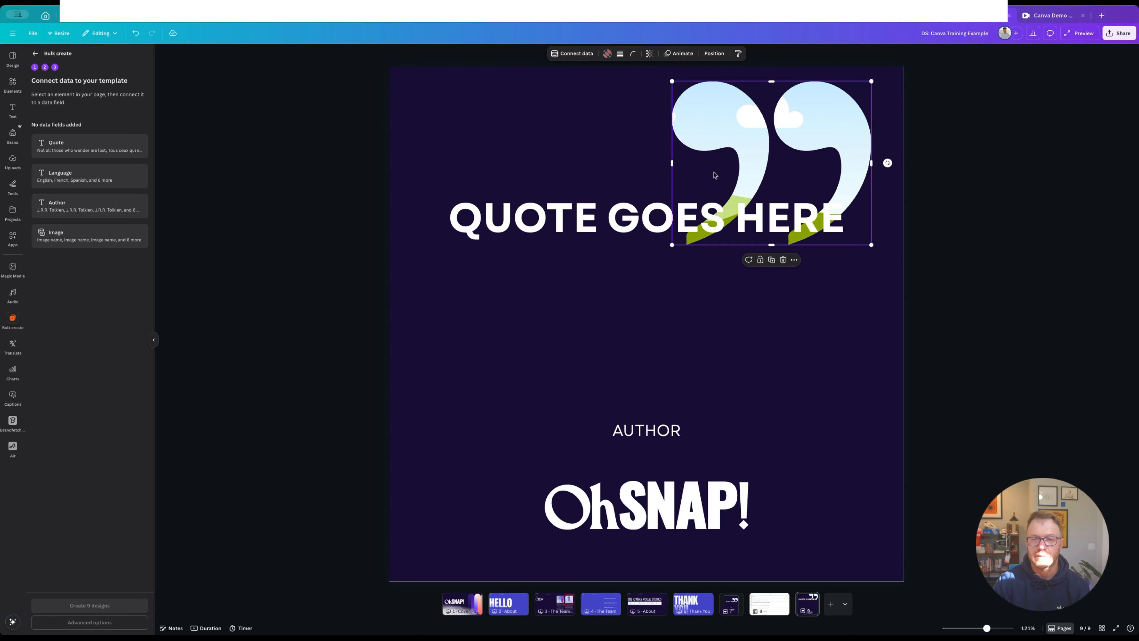
# Connect the "Quote goes here" text to the Quote data field and the "Author" text to the Author field.
pyautogui.click(634, 222)
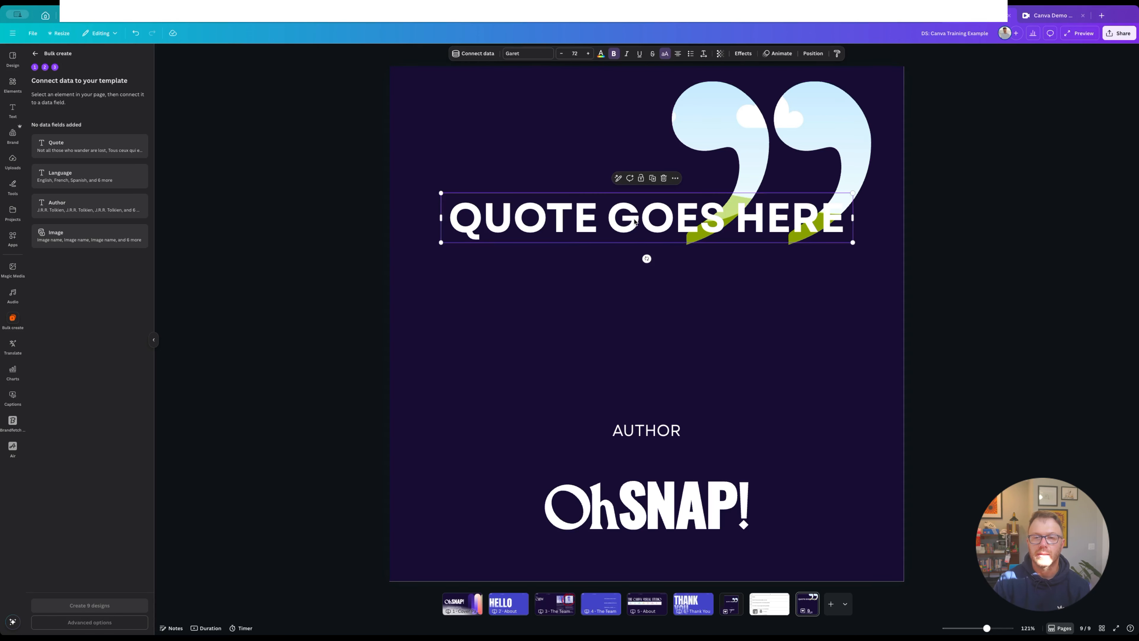
pyautogui.click(471, 58)
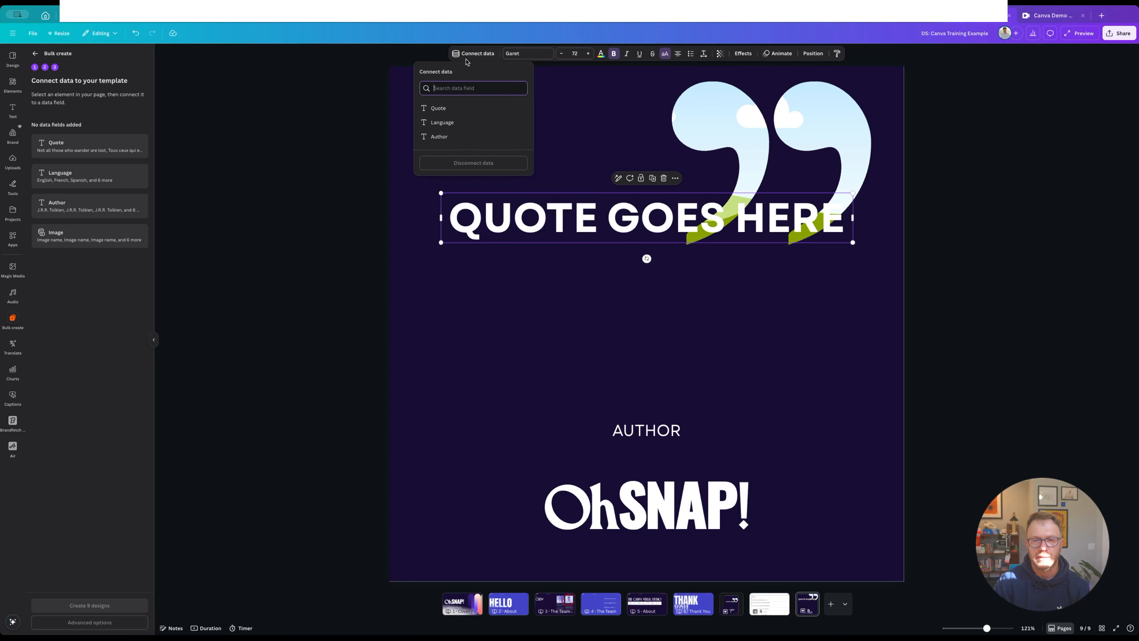
pyautogui.click(460, 108)
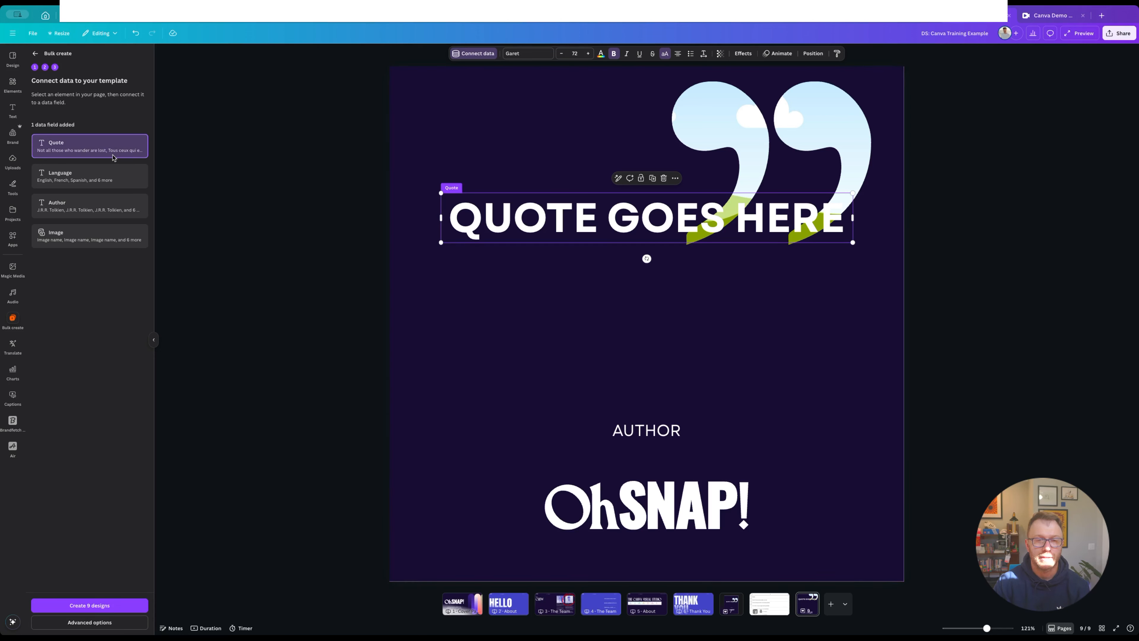
pyautogui.click(646, 439)
pyautogui.click(89, 206)
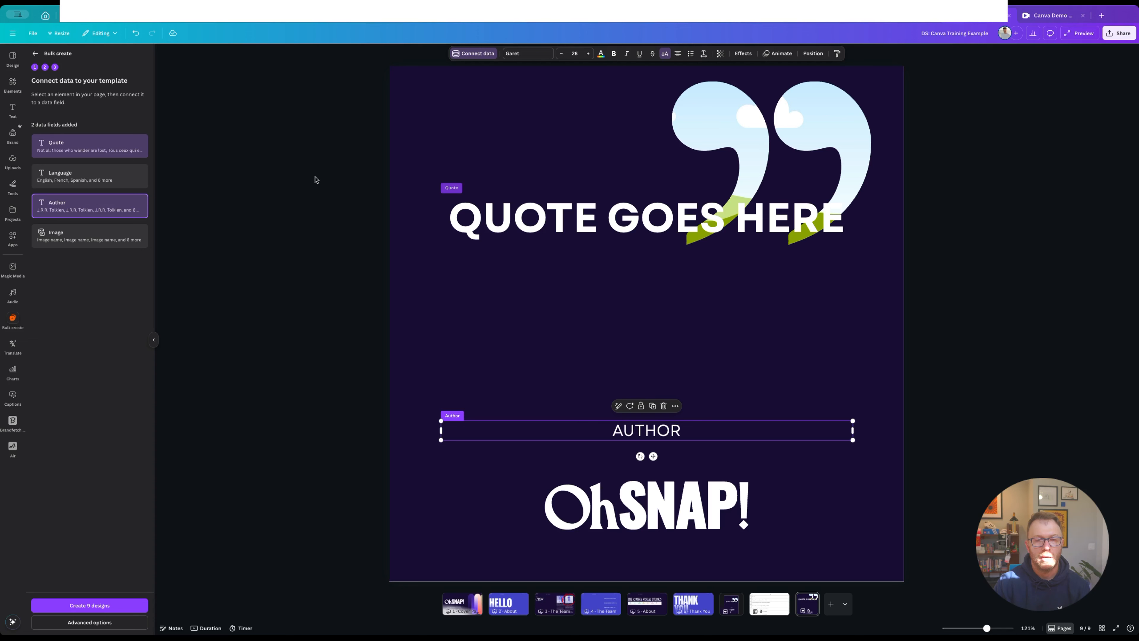
# Connect the quotation-mark picture frame to the Image data field.
pyautogui.click(756, 153)
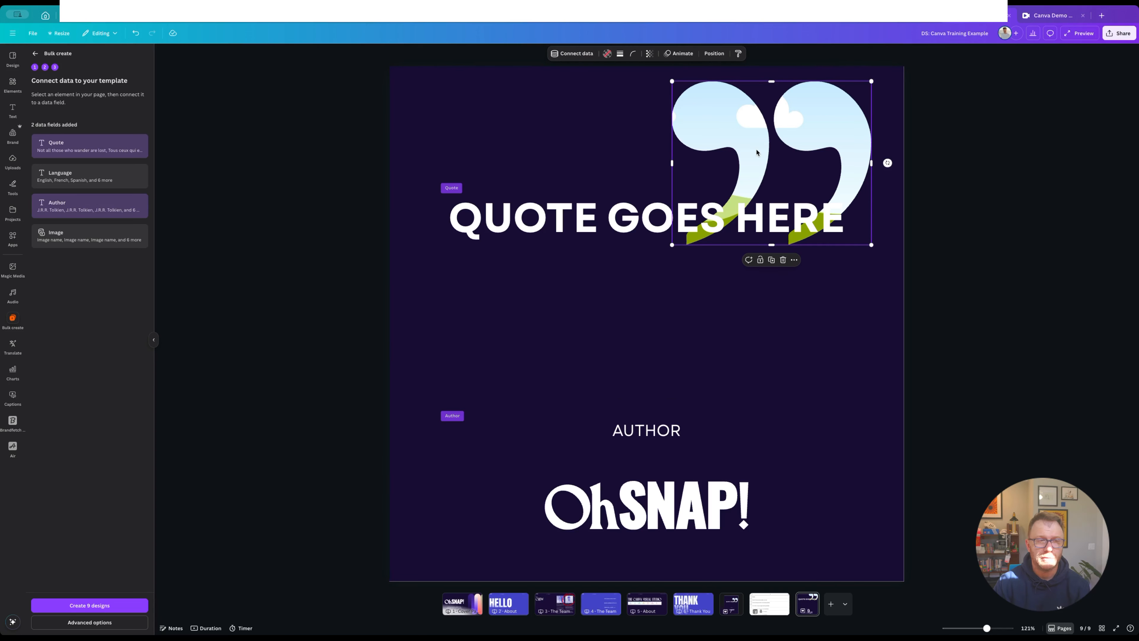
pyautogui.click(566, 53)
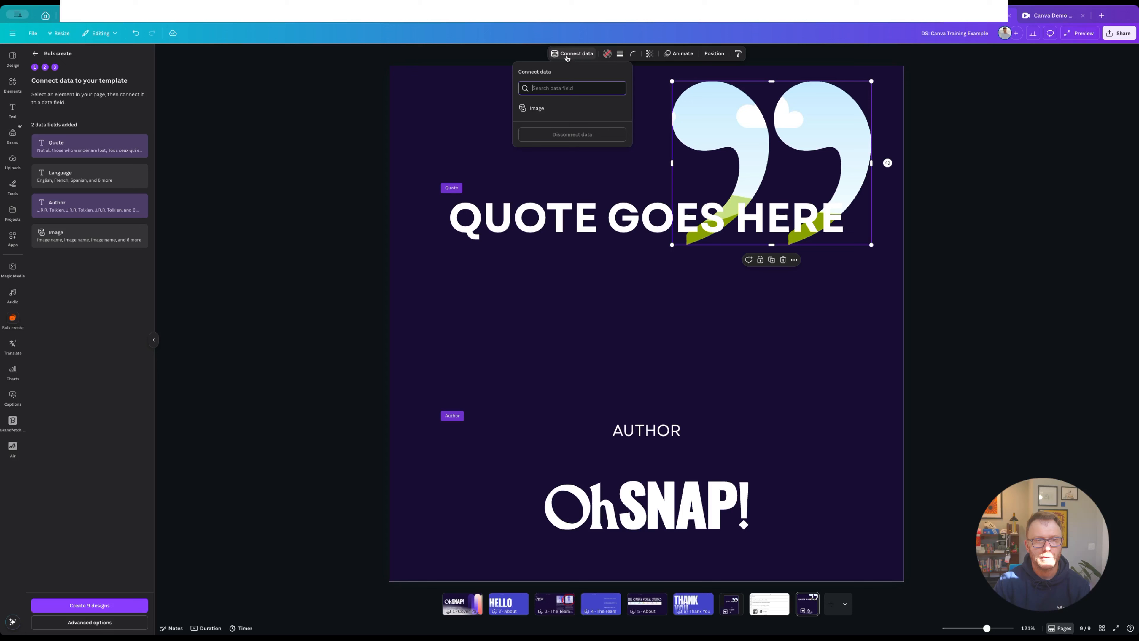
pyautogui.click(539, 111)
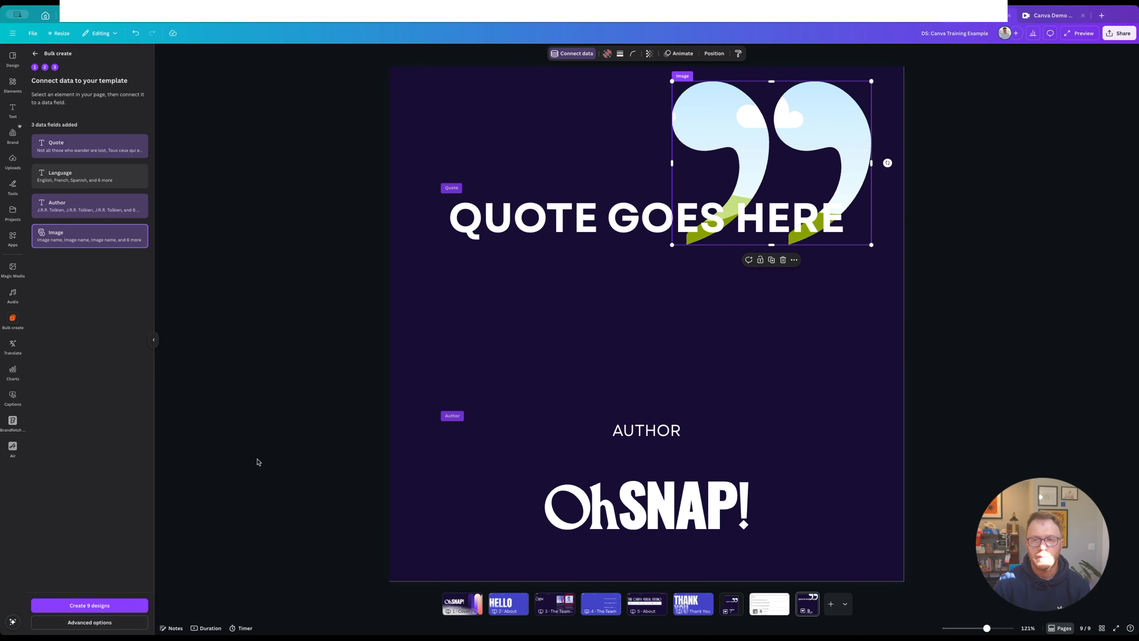
# Name each design using the data in the Quote column and create the 9 individual designs.
pyautogui.click(101, 624)
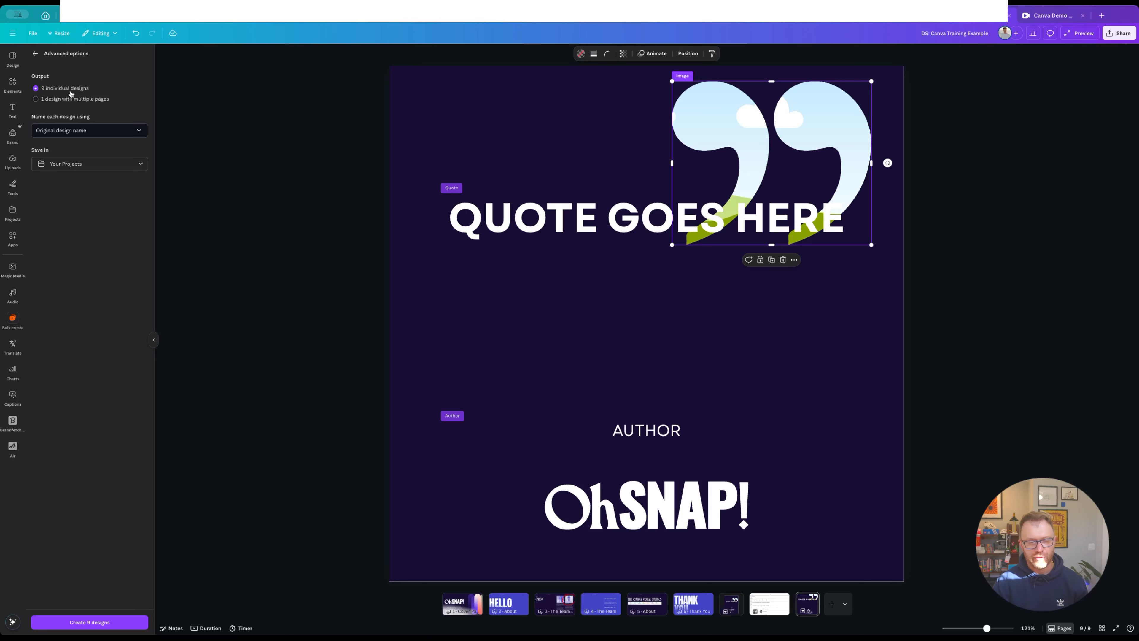
pyautogui.click(128, 135)
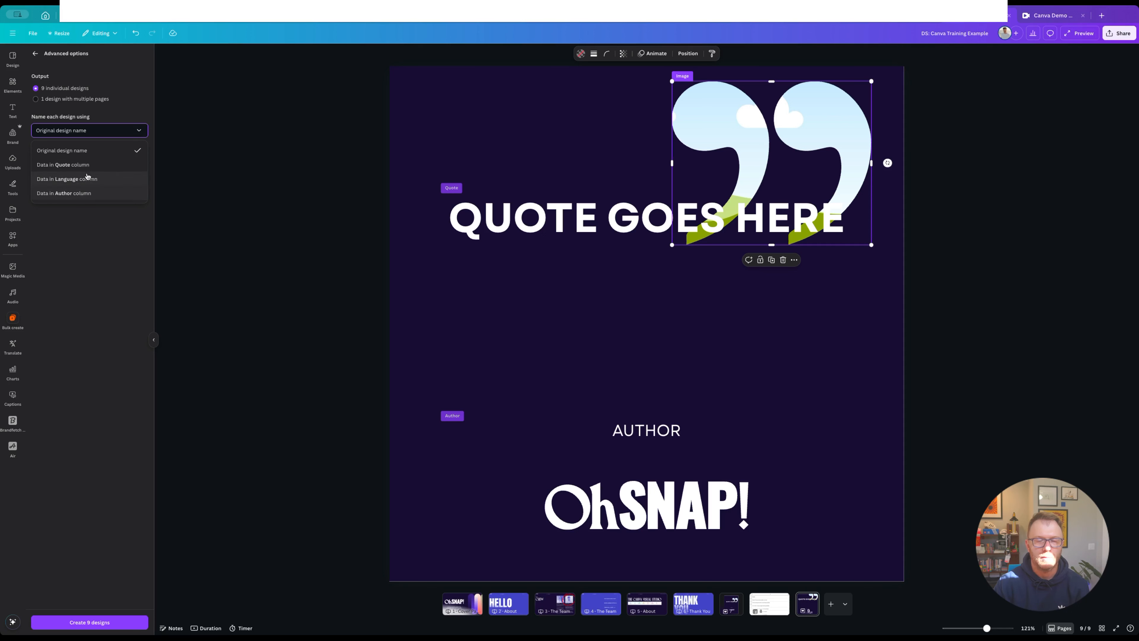
pyautogui.click(92, 164)
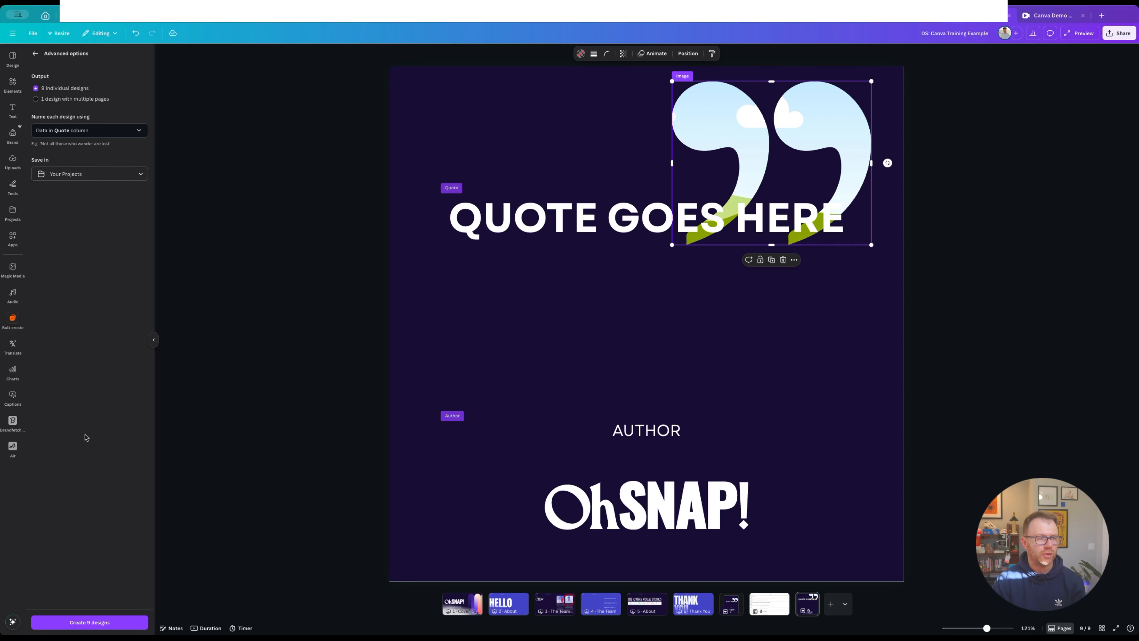
pyautogui.click(118, 624)
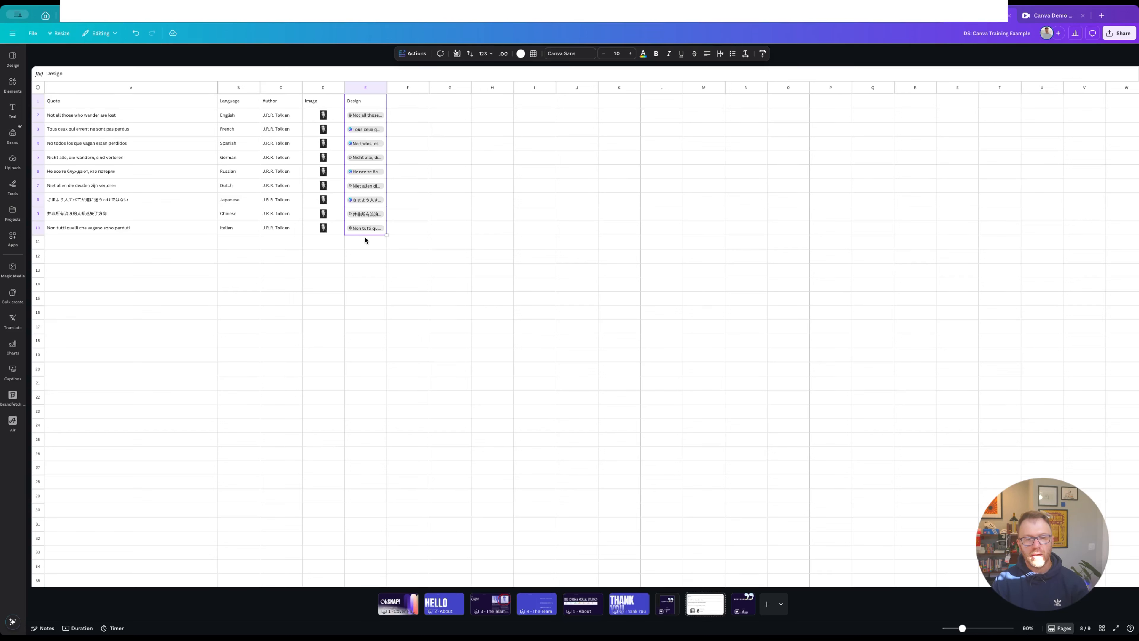
# View the generated English design from the sheet's Design column, and close it along with the Canva Demo Quote Template.
pyautogui.click(372, 116)
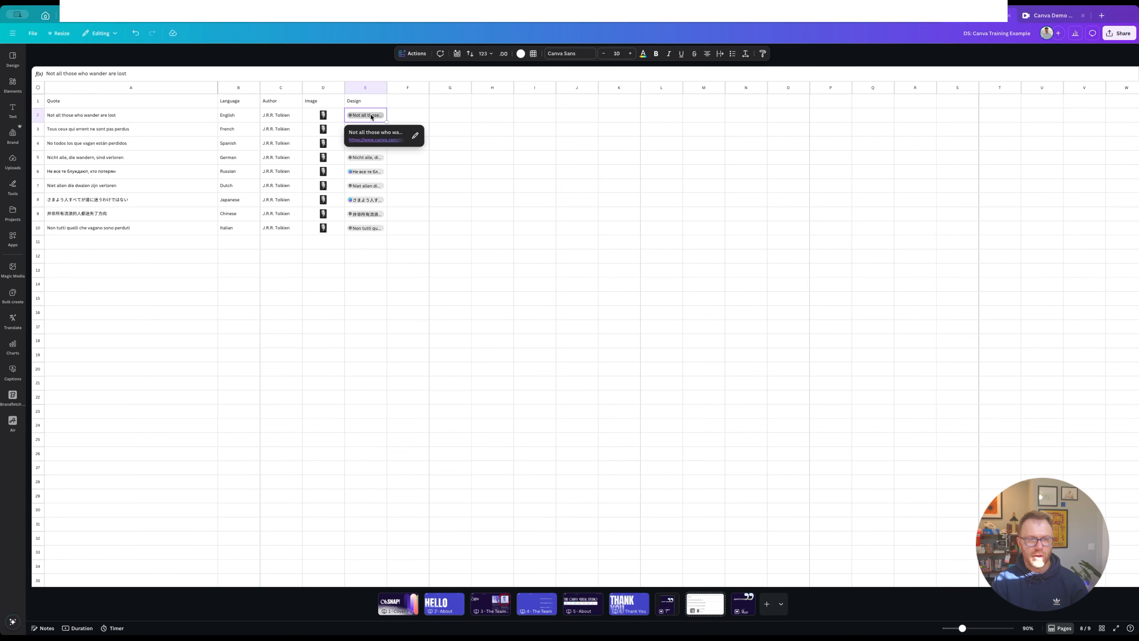
pyautogui.click(432, 189)
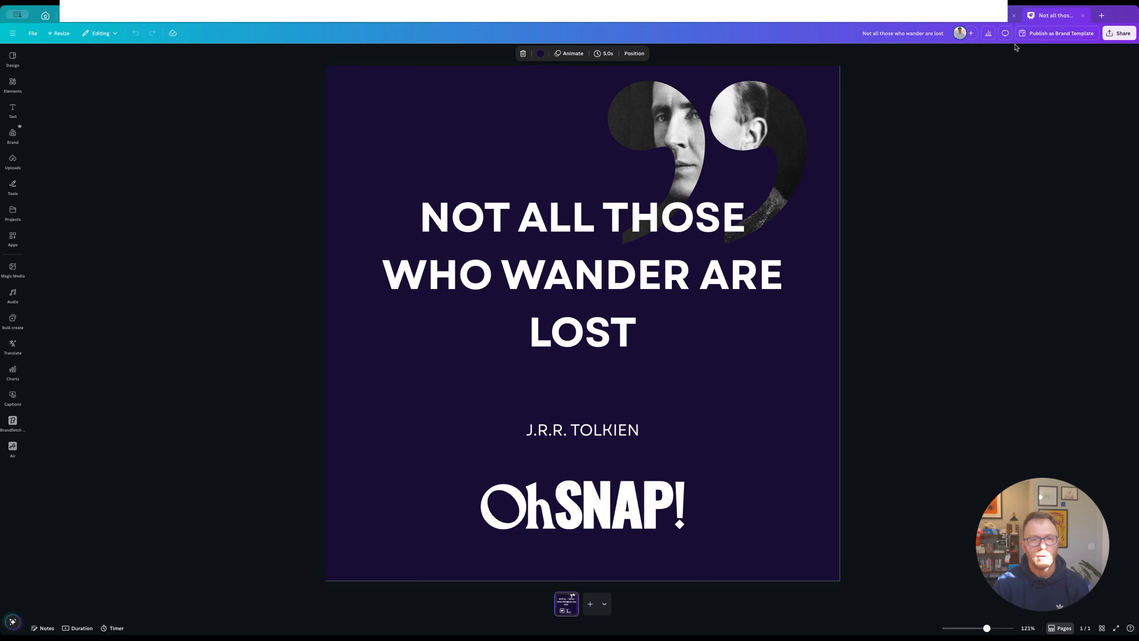
pyautogui.click(1083, 16)
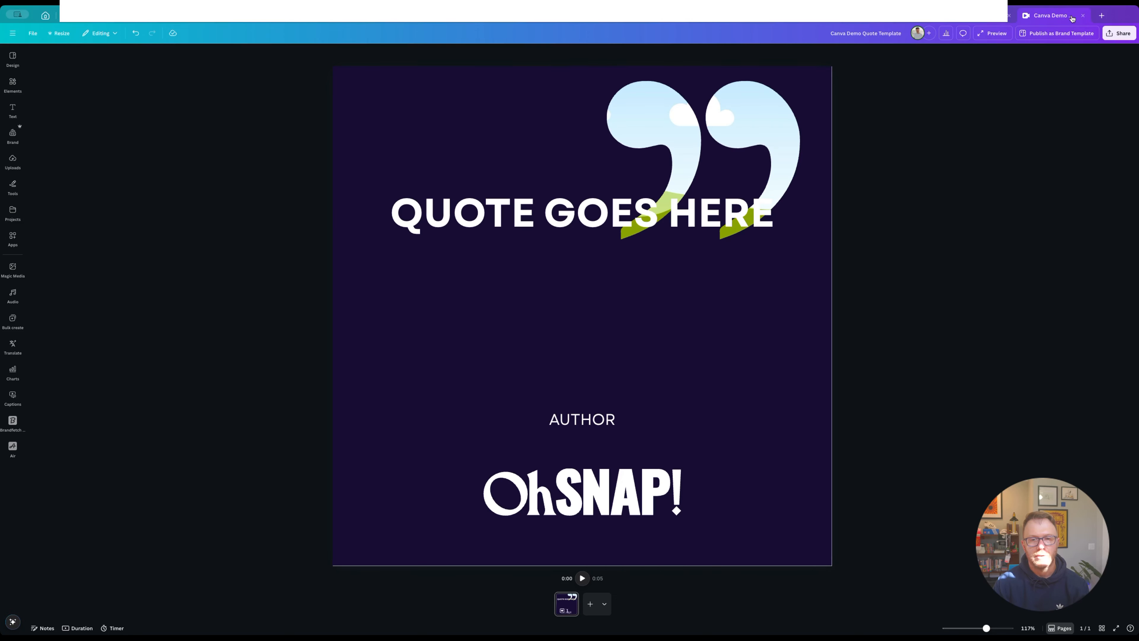
pyautogui.click(1082, 16)
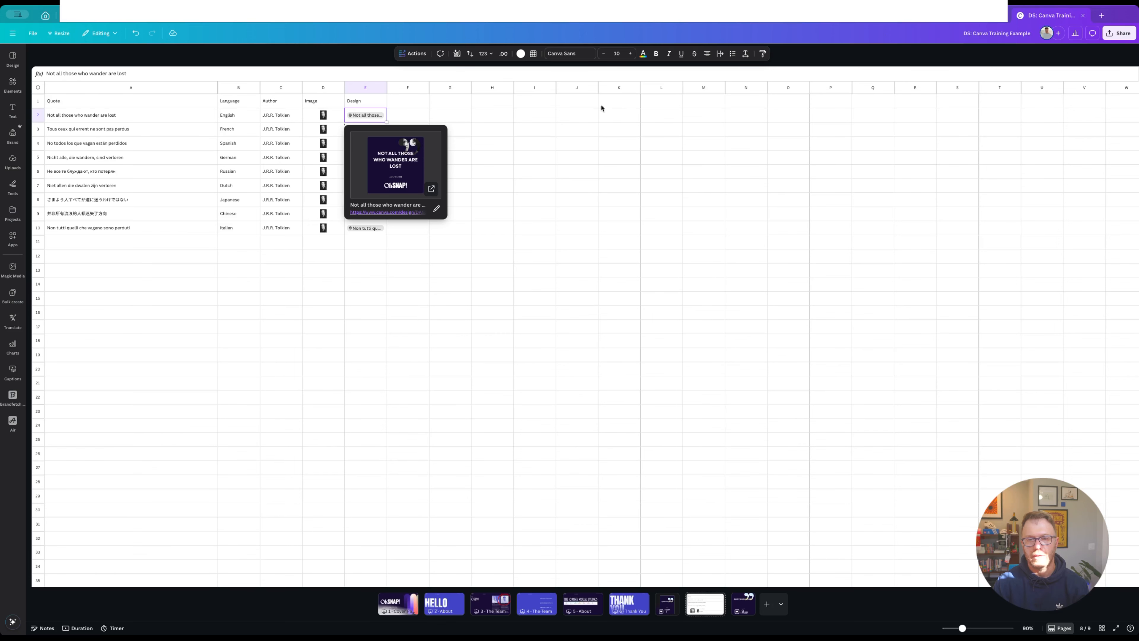
# View the generated Russian design from the sheet's Design column and return to the sheet.
pyautogui.click(408, 117)
pyautogui.click(366, 171)
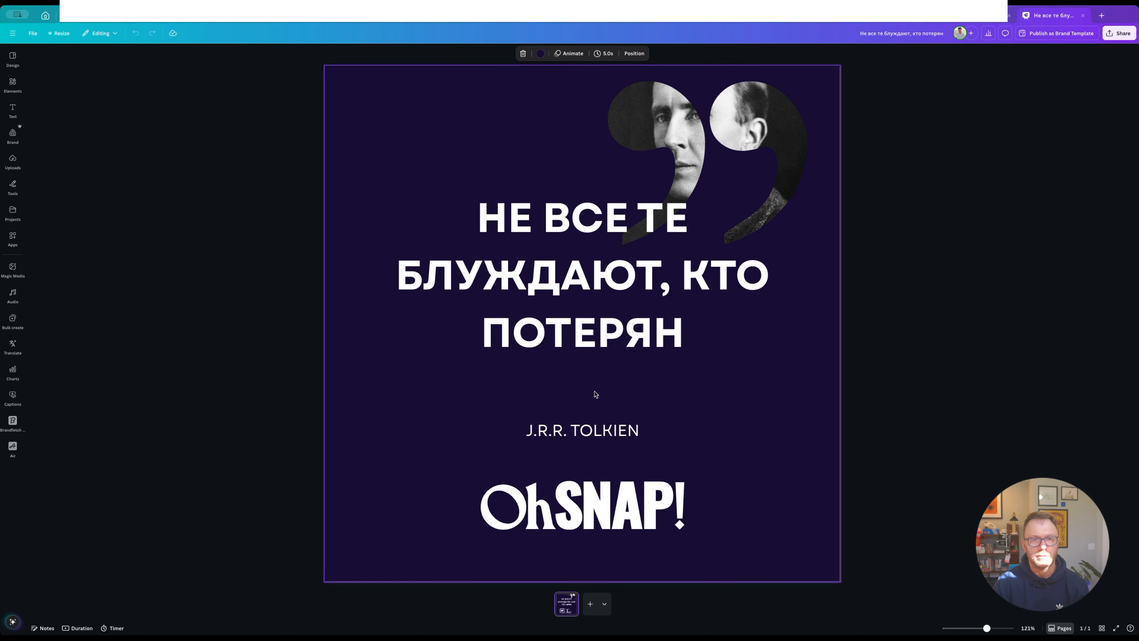
pyautogui.click(1083, 15)
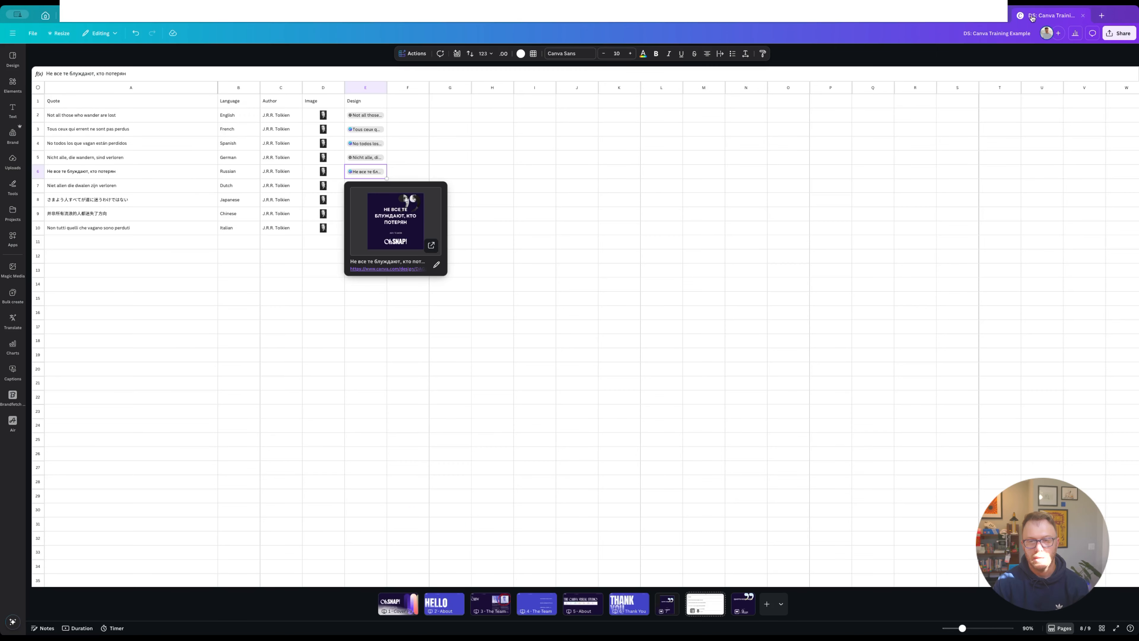
# Open the generated Chinese design from the sheet and shift the portrait slightly down inside its quotation-mark frame.
pyautogui.click(283, 215)
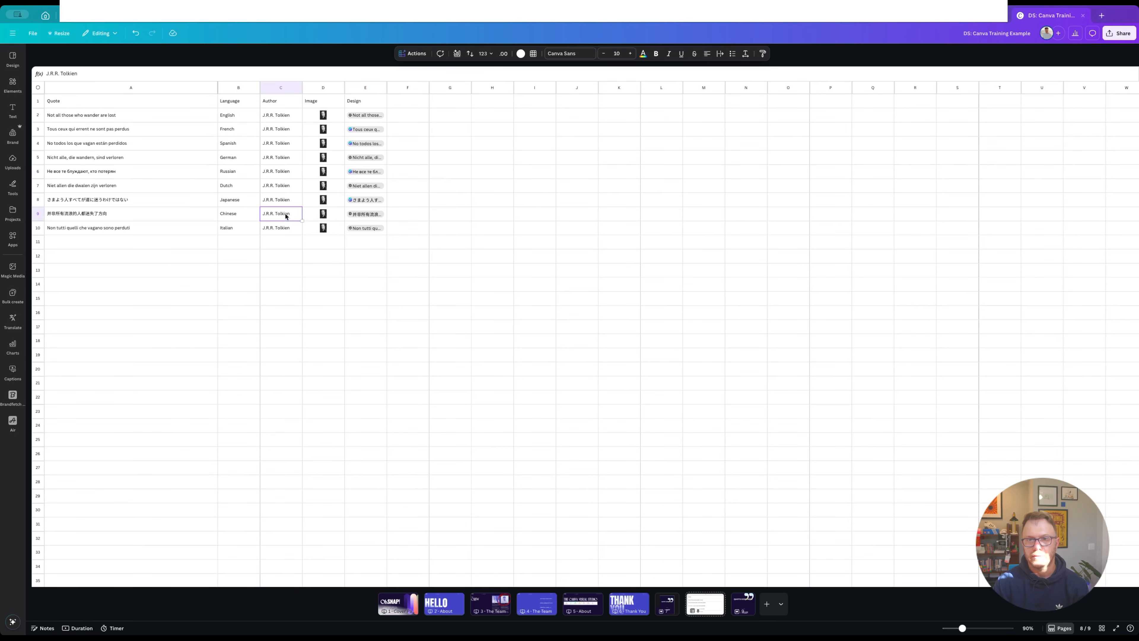
pyautogui.click(371, 215)
pyautogui.click(431, 287)
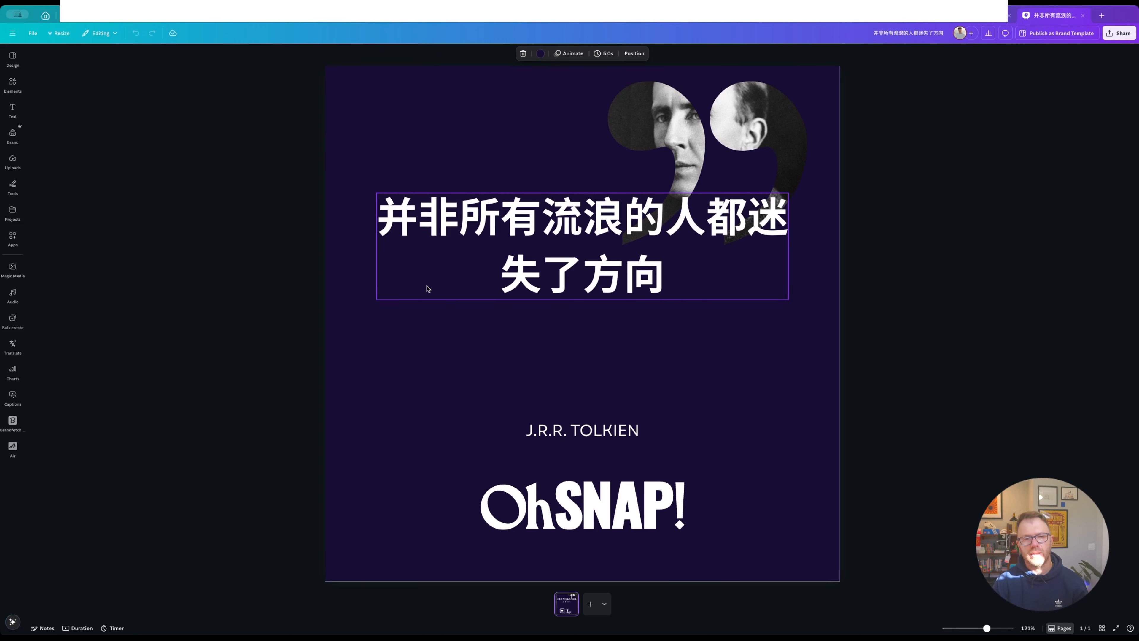
pyautogui.click(690, 132)
pyautogui.doubleClick(690, 132)
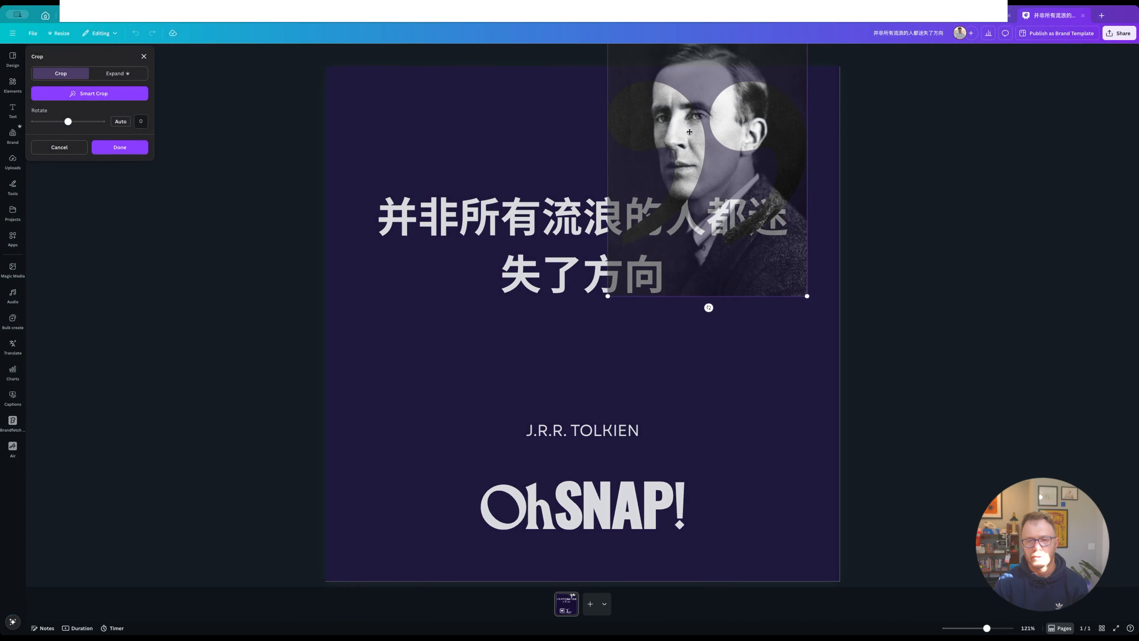
pyautogui.moveTo(691, 133); pyautogui.dragTo(668, 158)
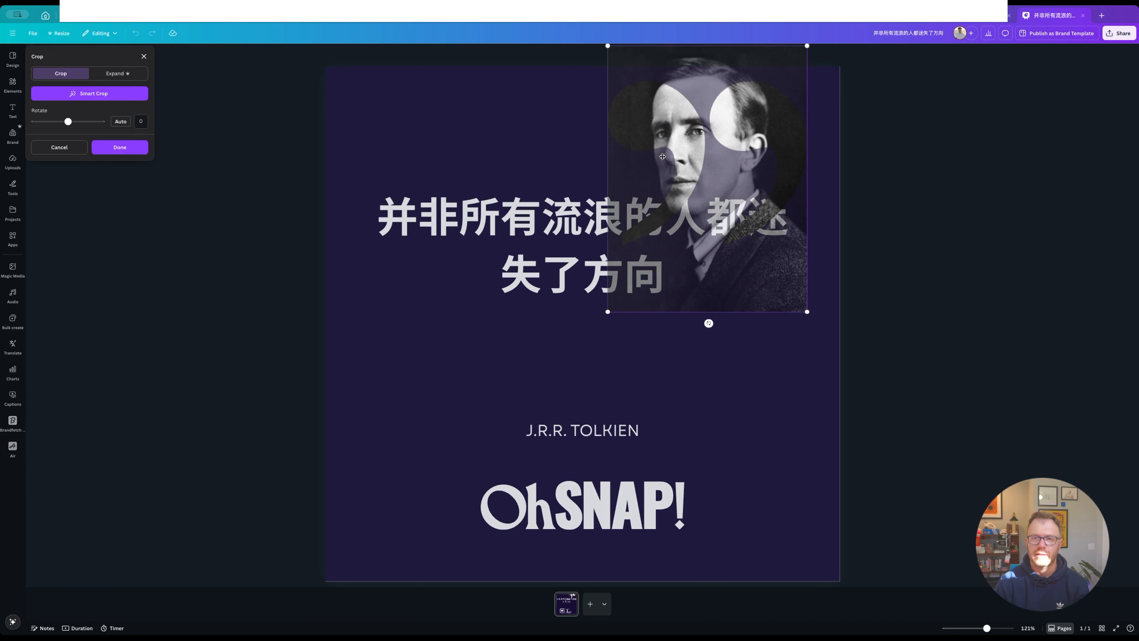
pyautogui.click(822, 162)
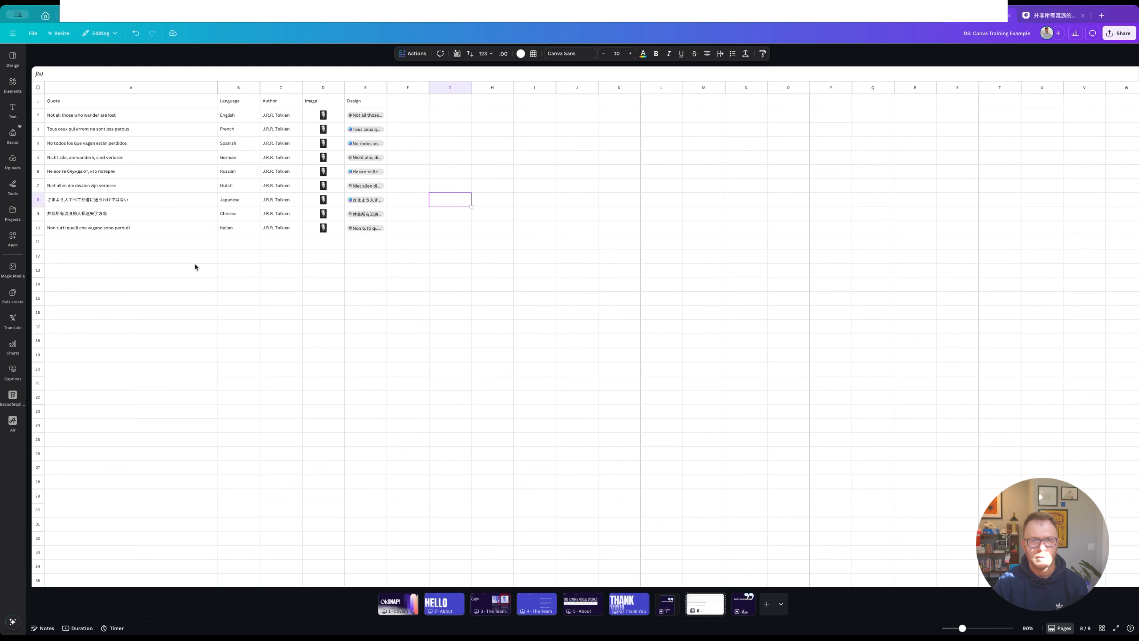
# Show the "Today's Focus" page of the training presentation.
pyautogui.click(547, 602)
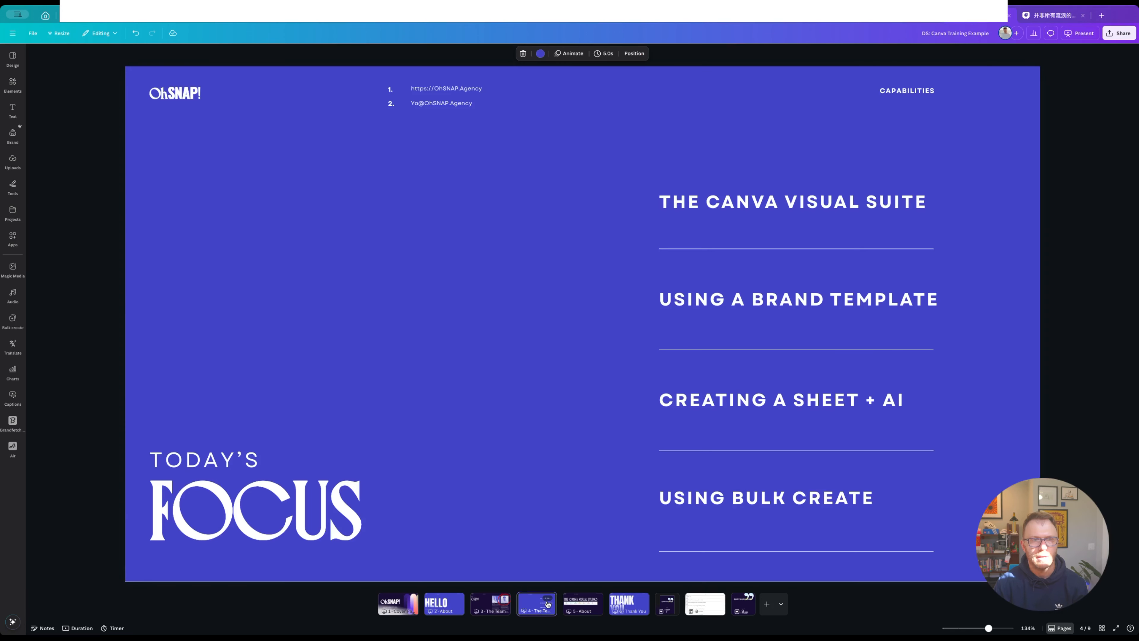